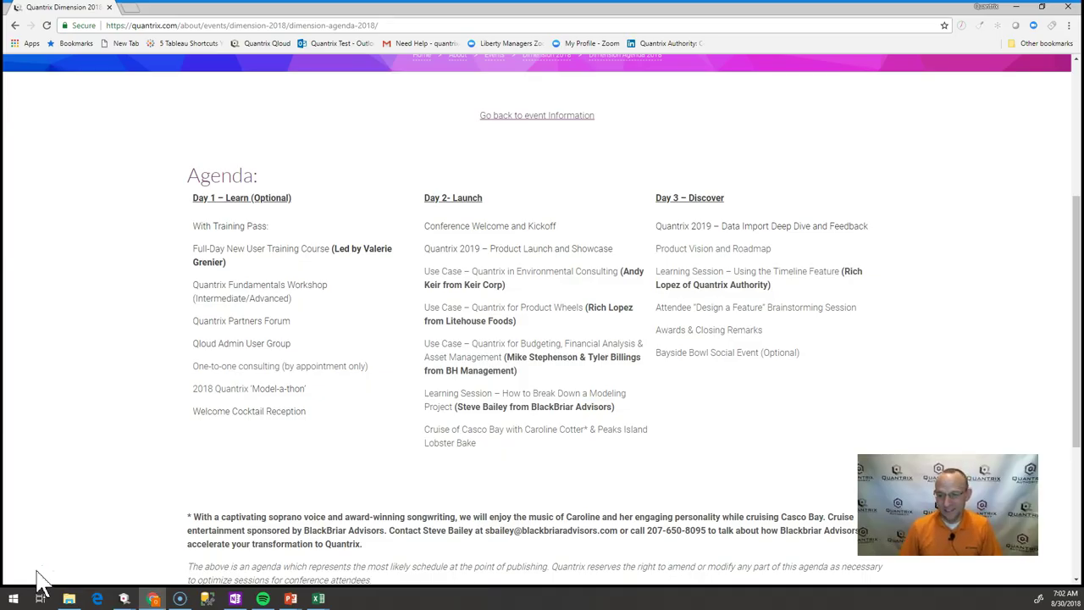
Switch from the agenda page to Quantrix Modeler and rename Matrix3's column item E1 as Now.
scroll(1076, 337, up, 1)
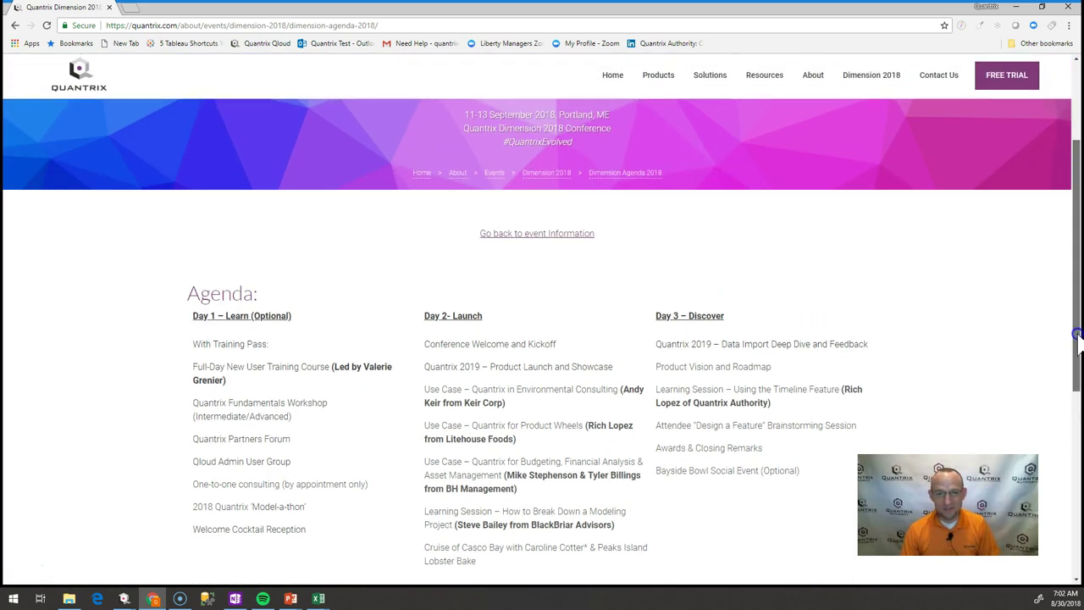
drag(1076, 337, 1080, 317)
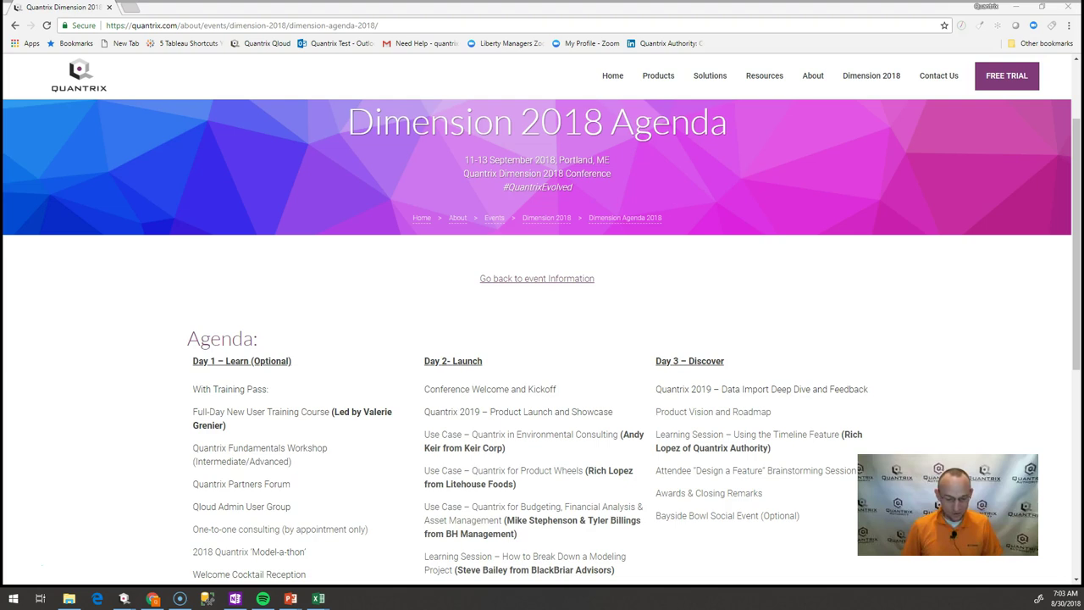
key(alt+Tab)
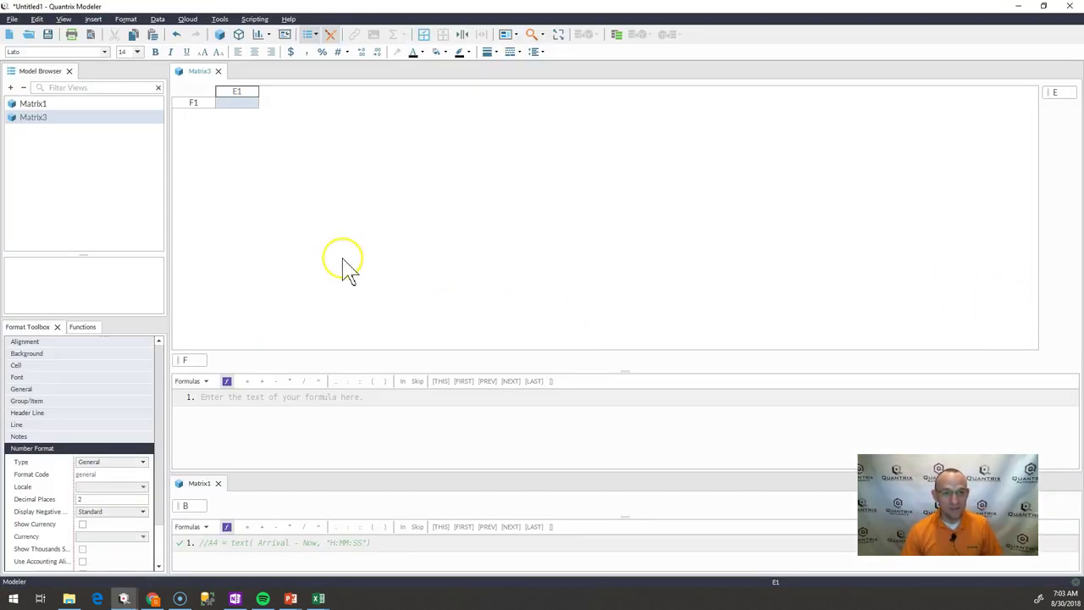
double_click(240, 92)
text(Now)
key(Return)
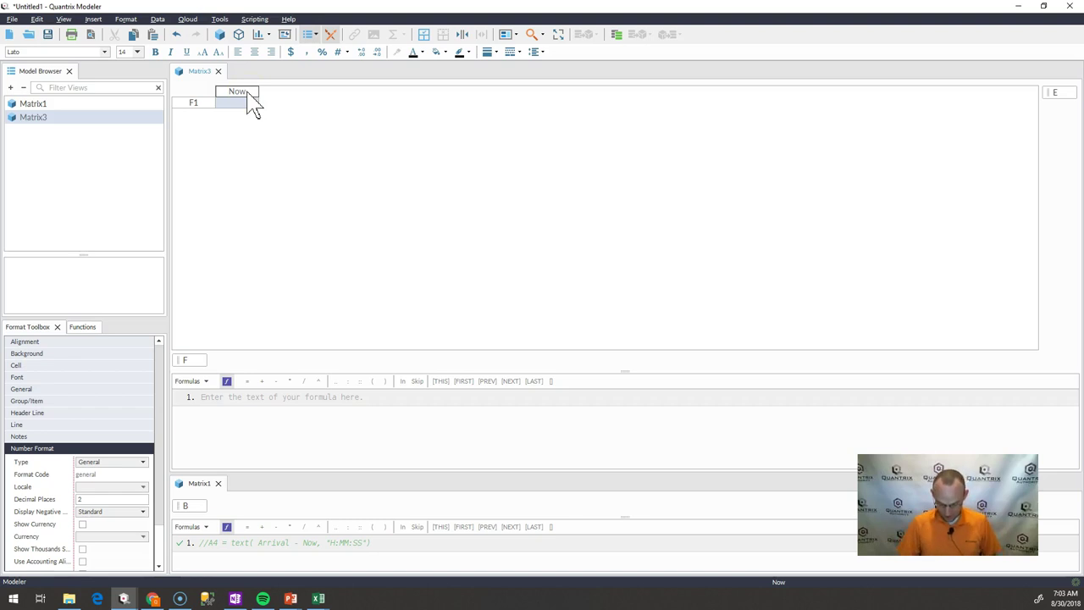
Add the formula Now = now() to Matrix3.
text(= now)
key(Return)
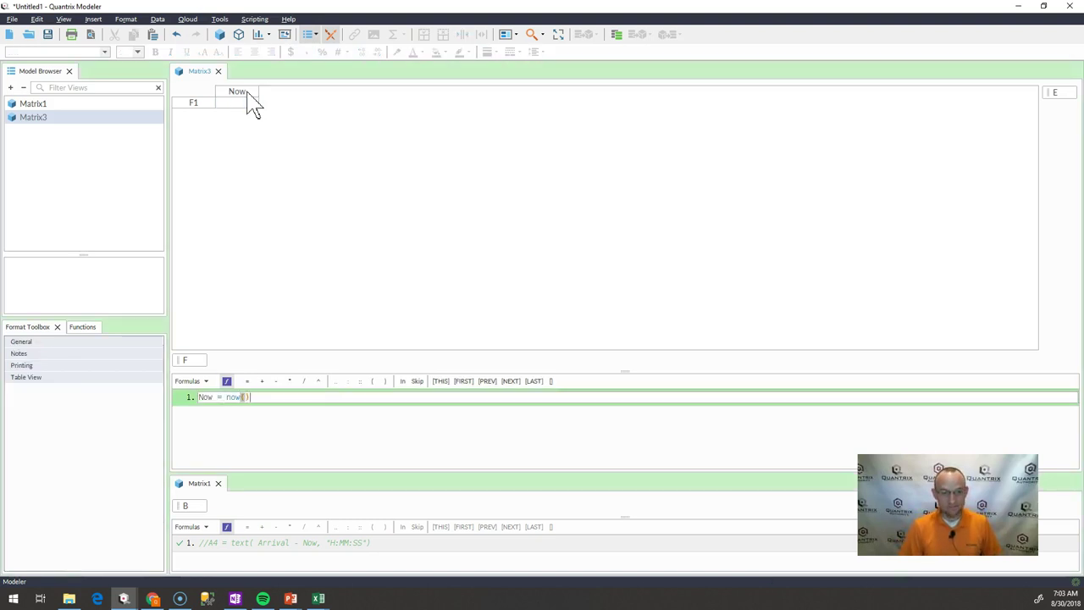
key(Return)
Set the number format of the Now column to the Date Time type.
click(251, 105)
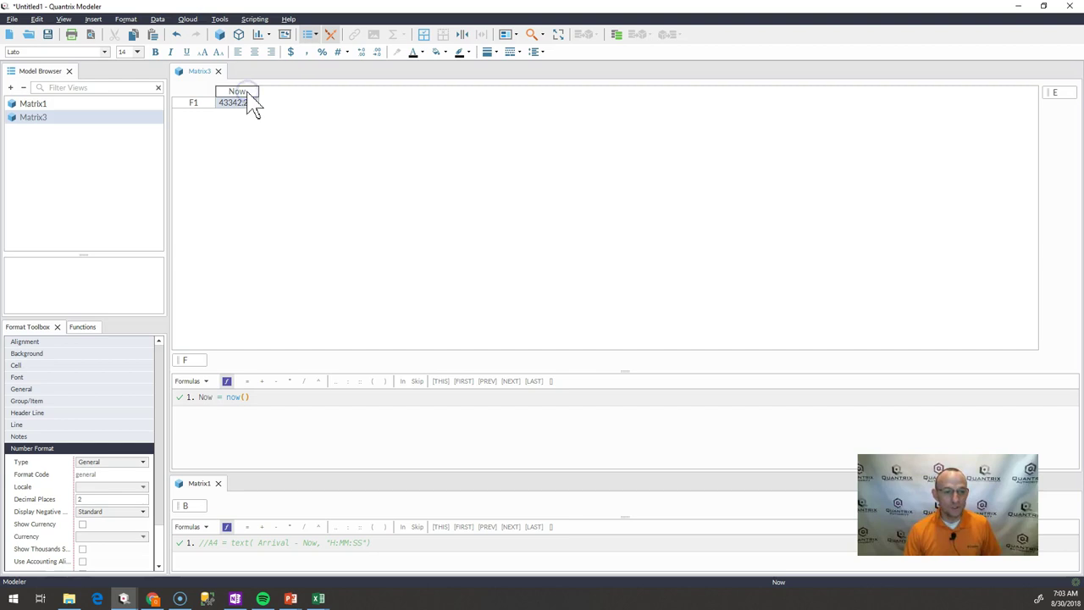
click(116, 464)
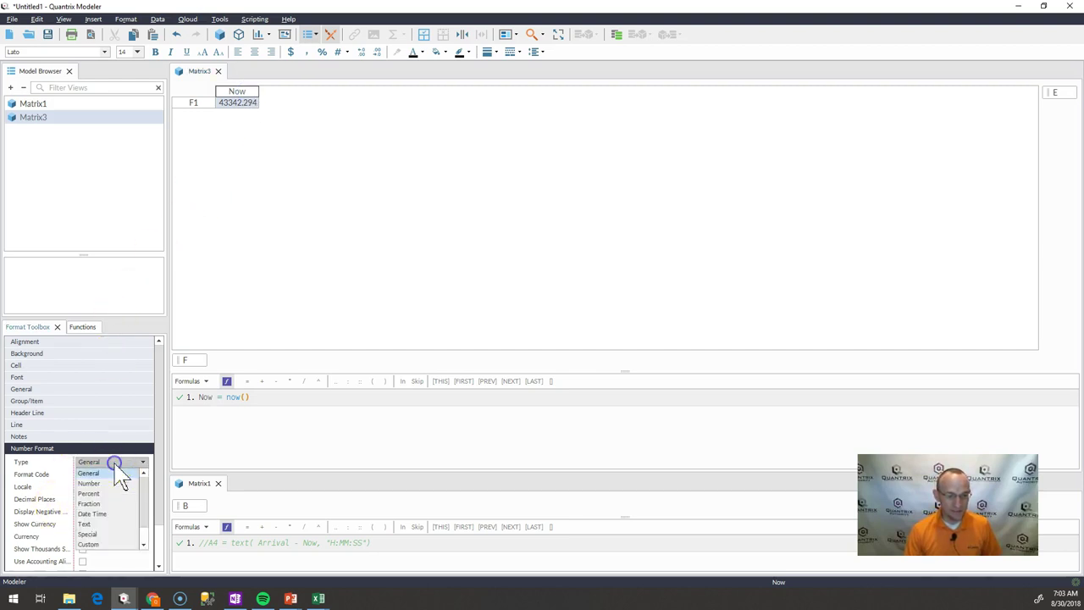
click(108, 516)
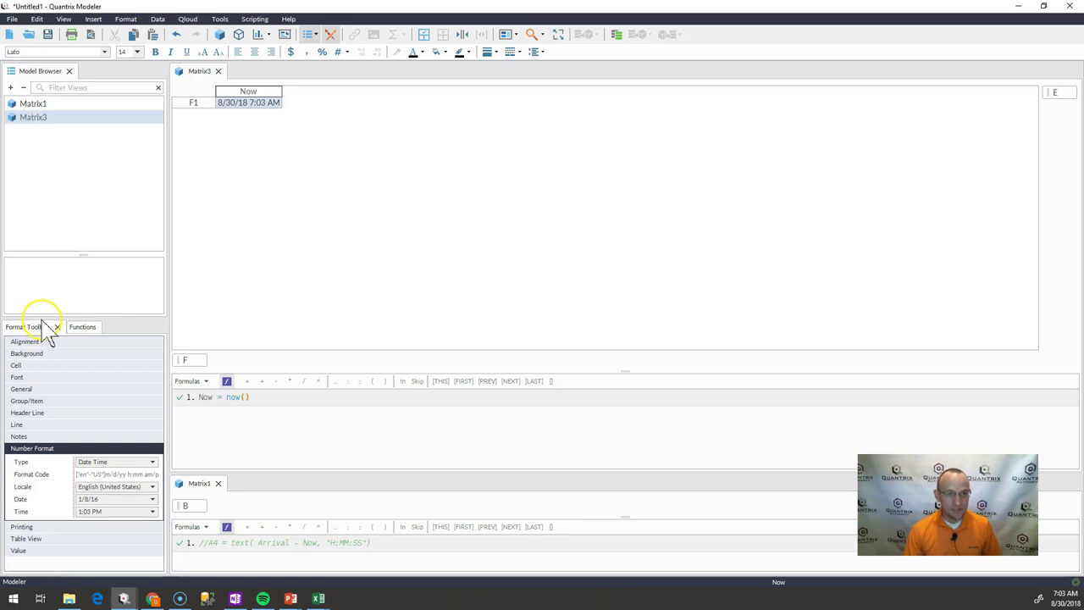
click(242, 110)
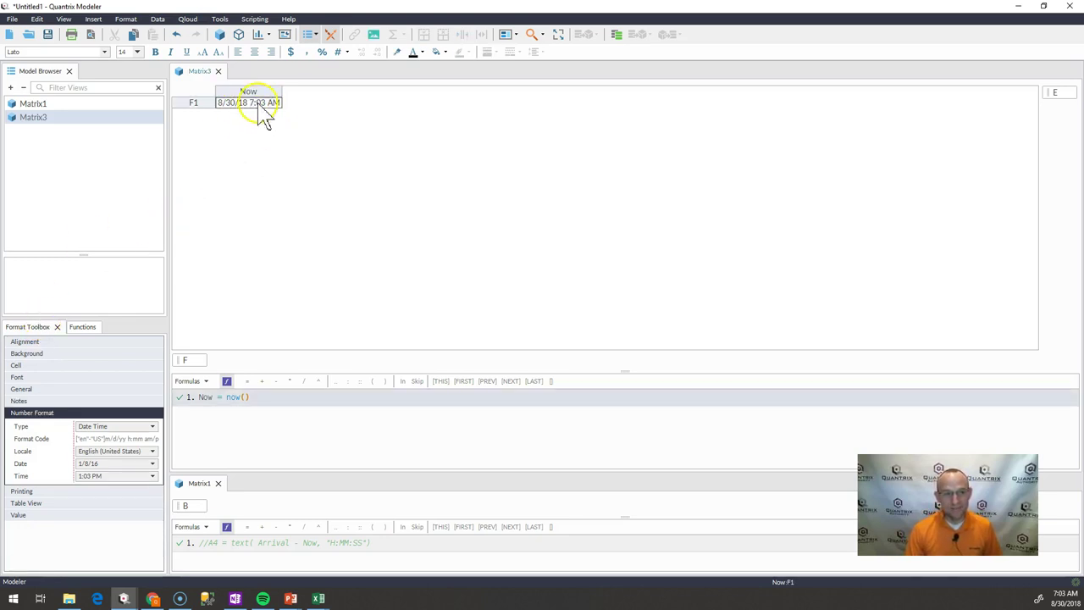
Insert a new column item after Now and name it Start.
click(268, 91)
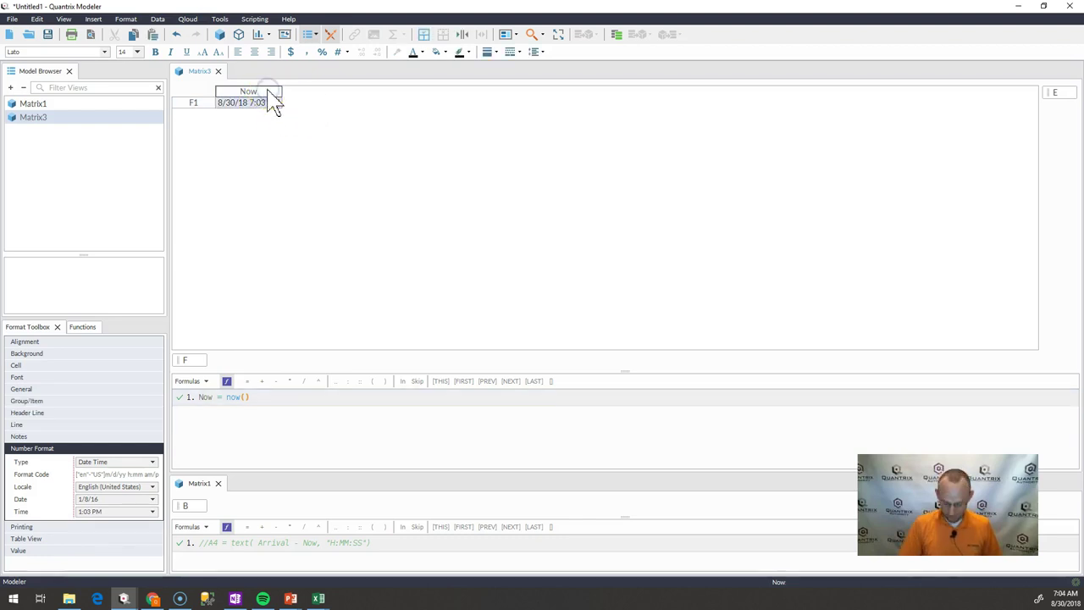
key(Return)
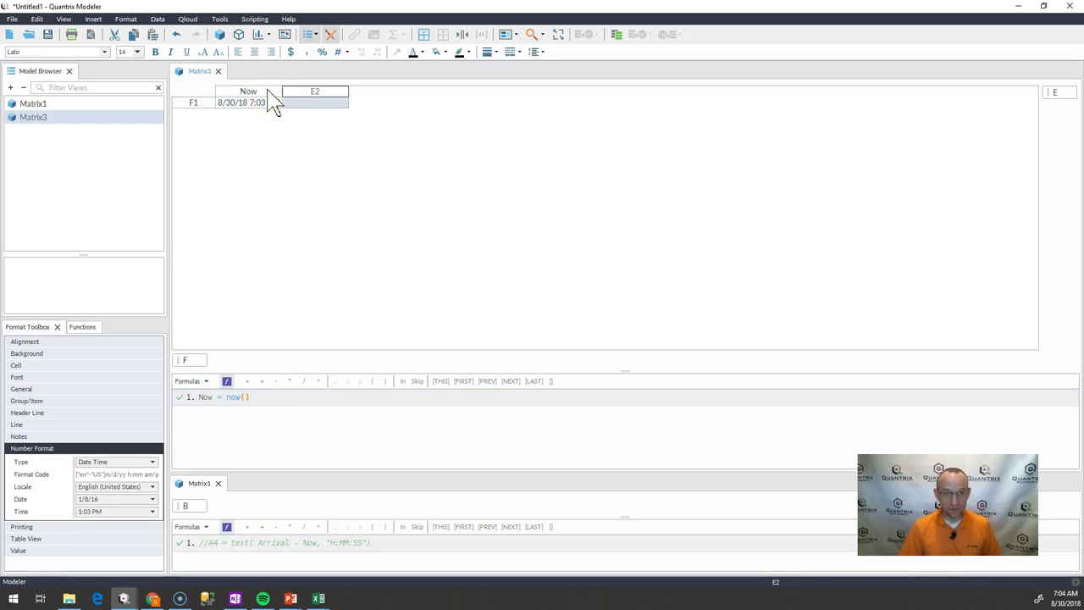
text(Start)
key(Return)
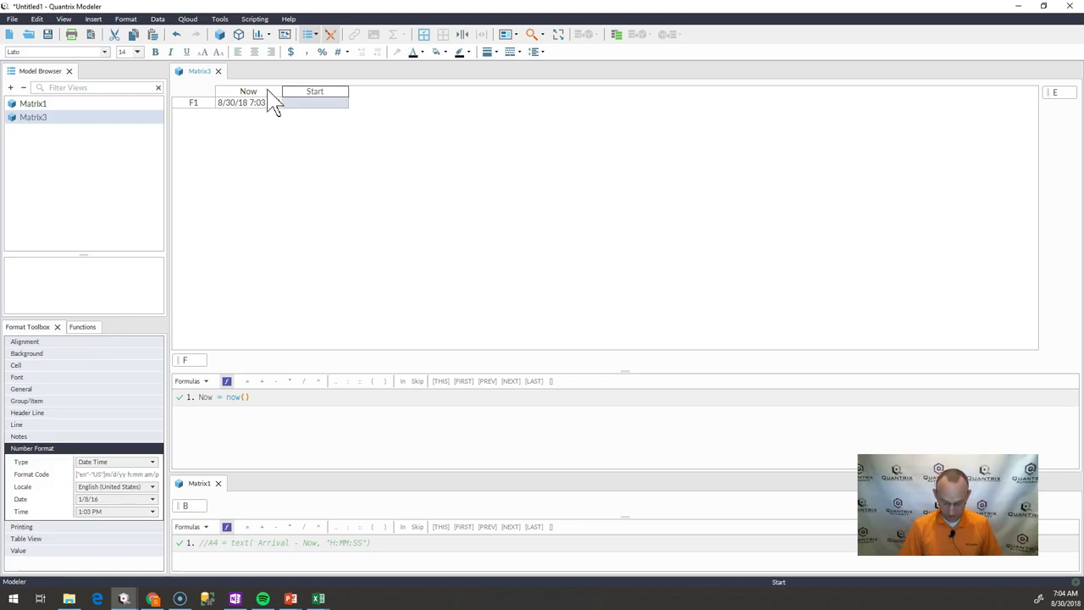
Enter 9/11/2018 9:00 am as the Start value in row F1.
click(305, 104)
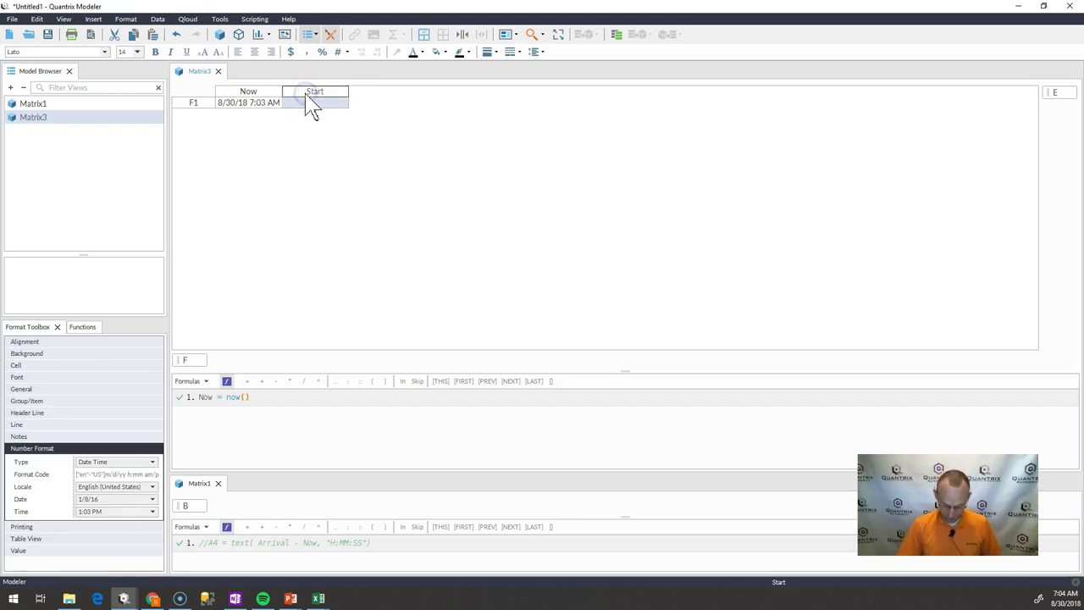
text(9/11/2018)
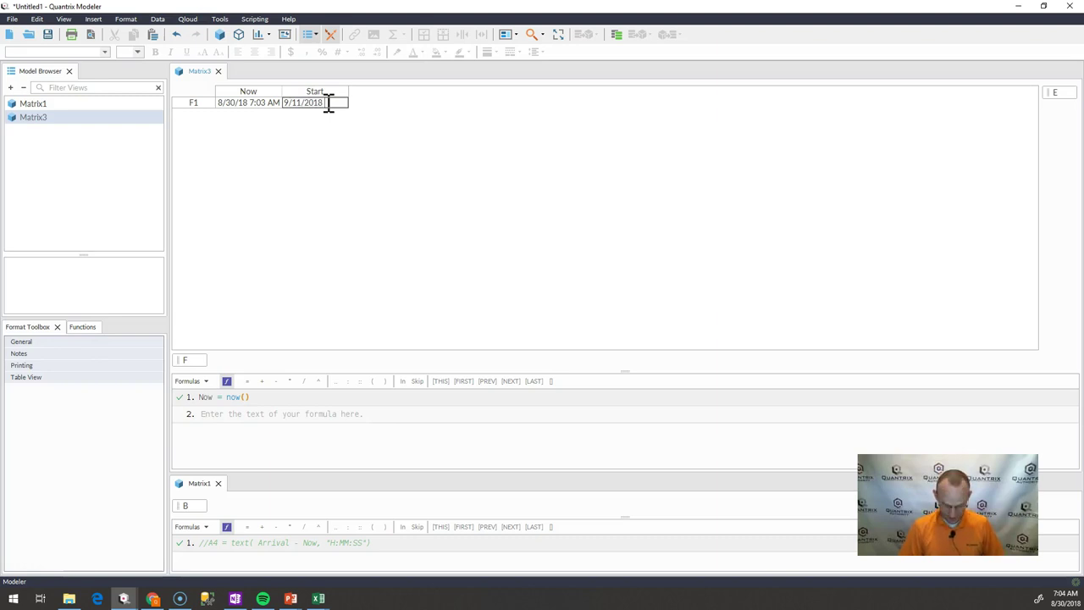
text( 9:00 am)
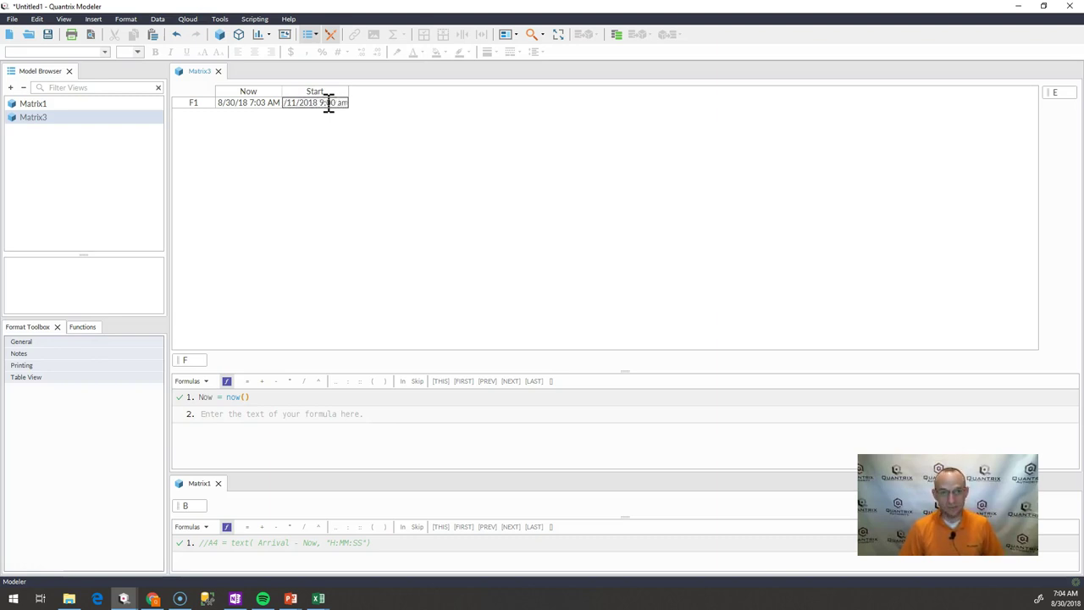
key(Return)
key(Up)
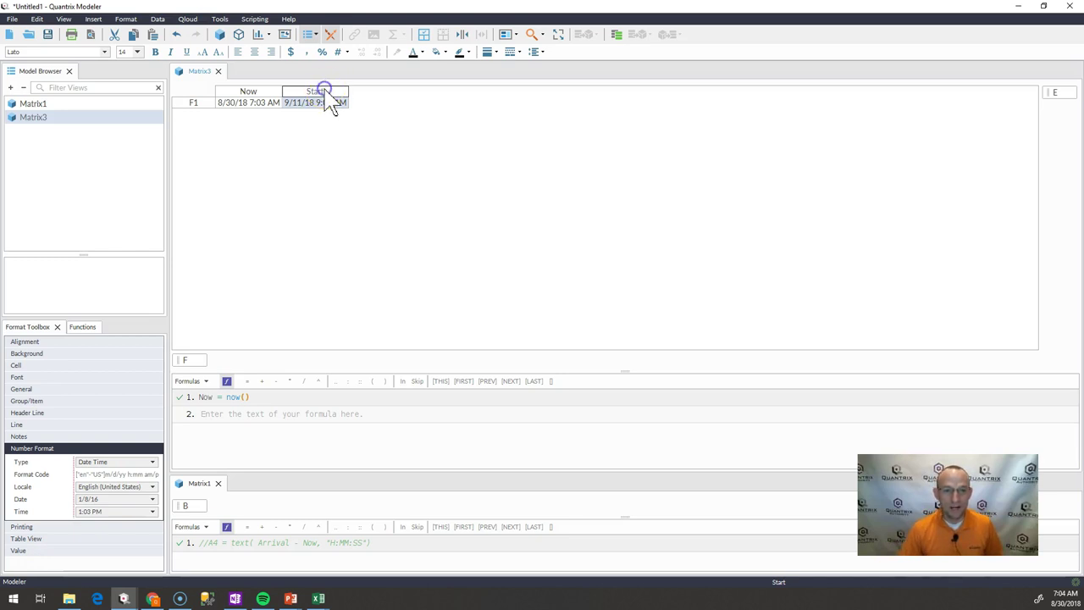
Add two column items after Start, named Days and Hour and Minutes.
key(Return)
text(Day)
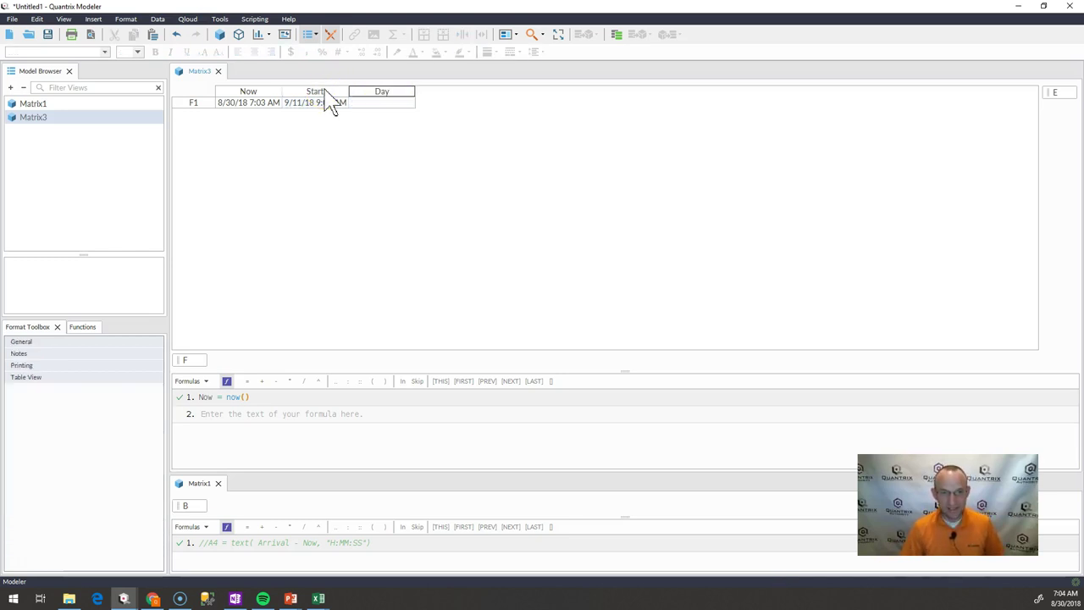
text(s)
key(Return)
key(Return)
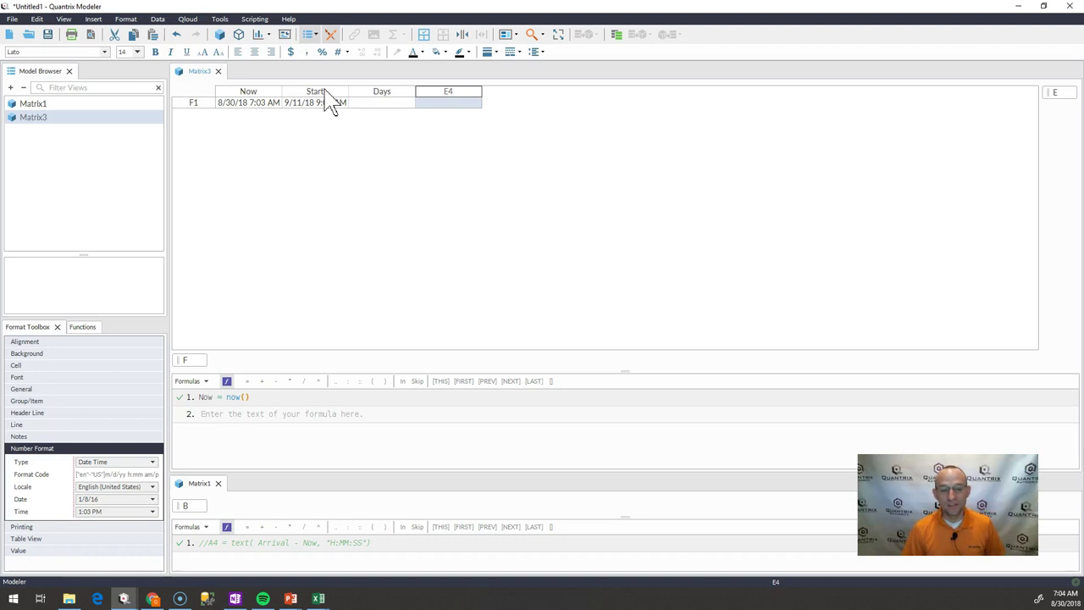
text(Hour and Minutes)
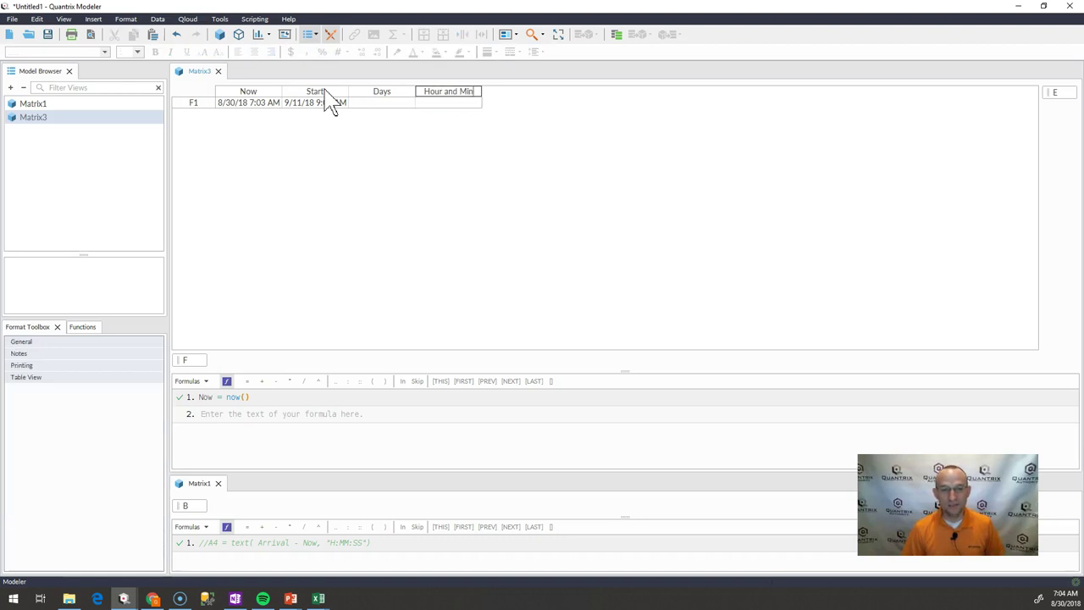
key(Return)
Begin a new formula for the Days column.
key(Left)
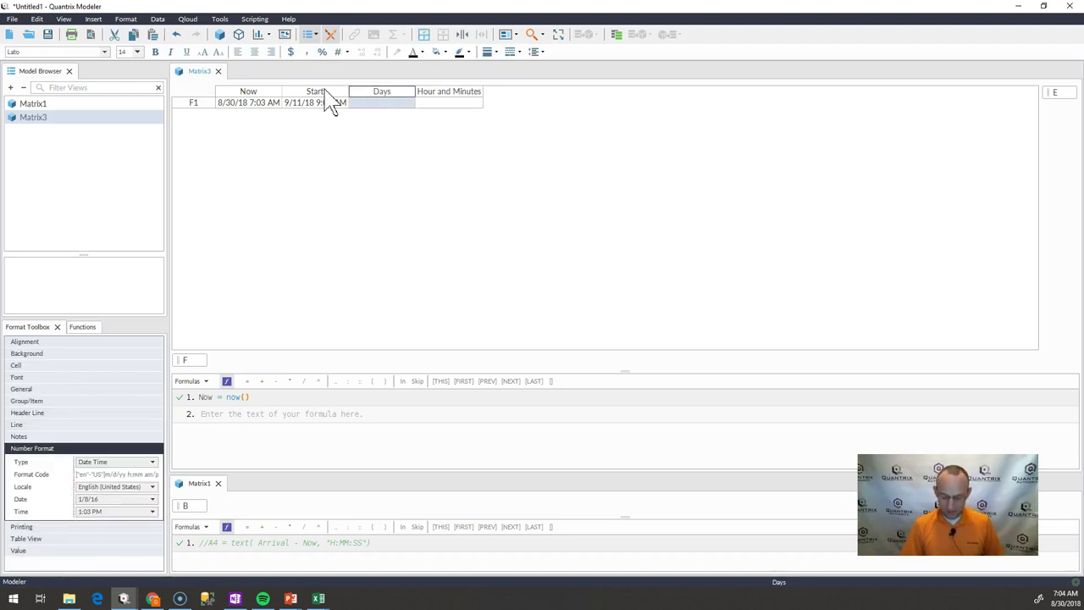
key(equal)
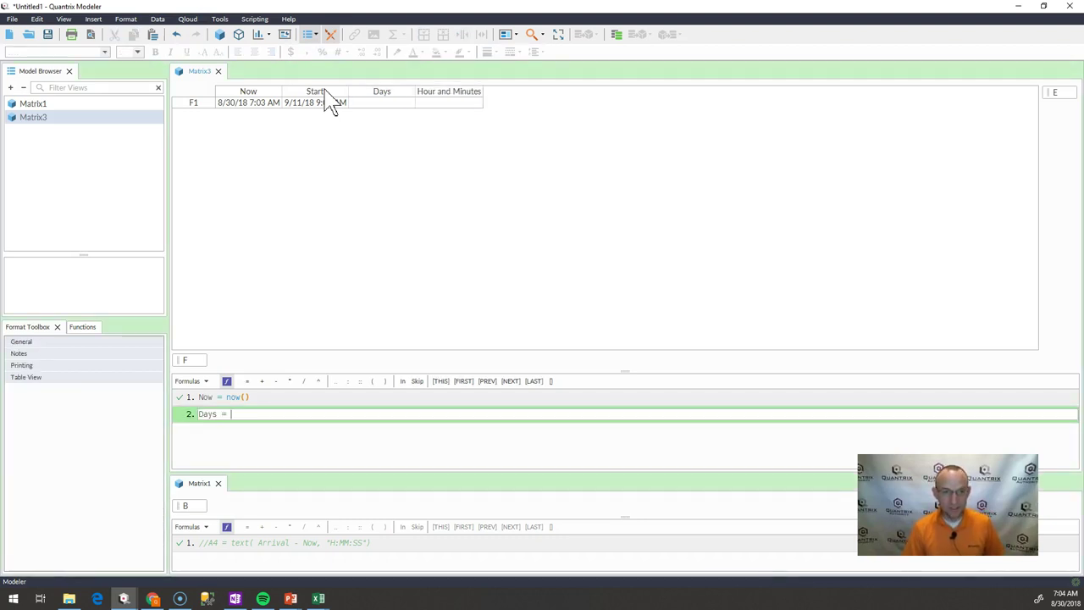
click(262, 96)
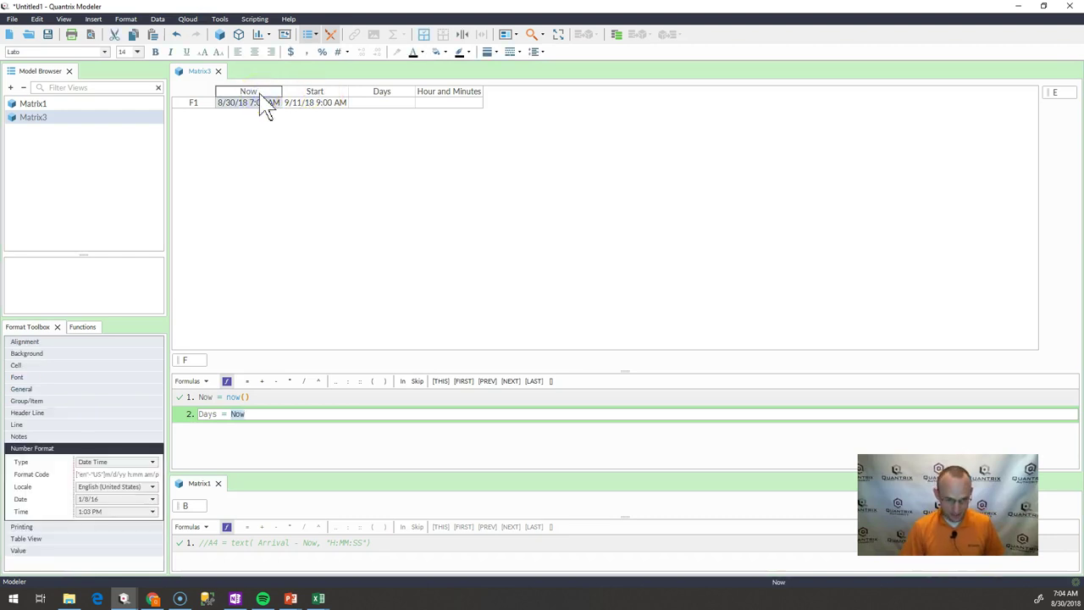
click(295, 91)
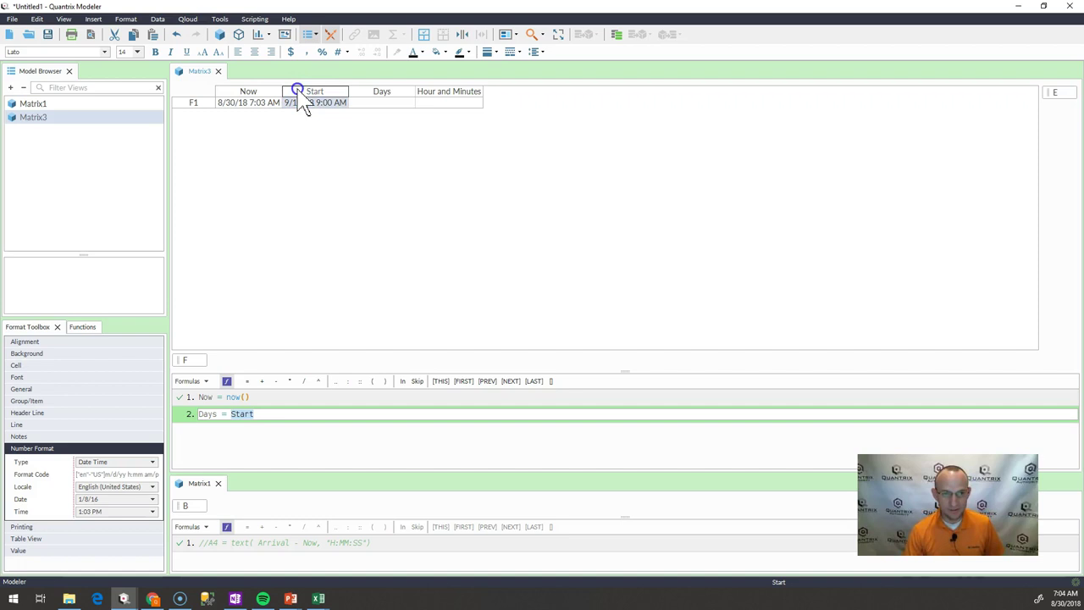
text(dat)
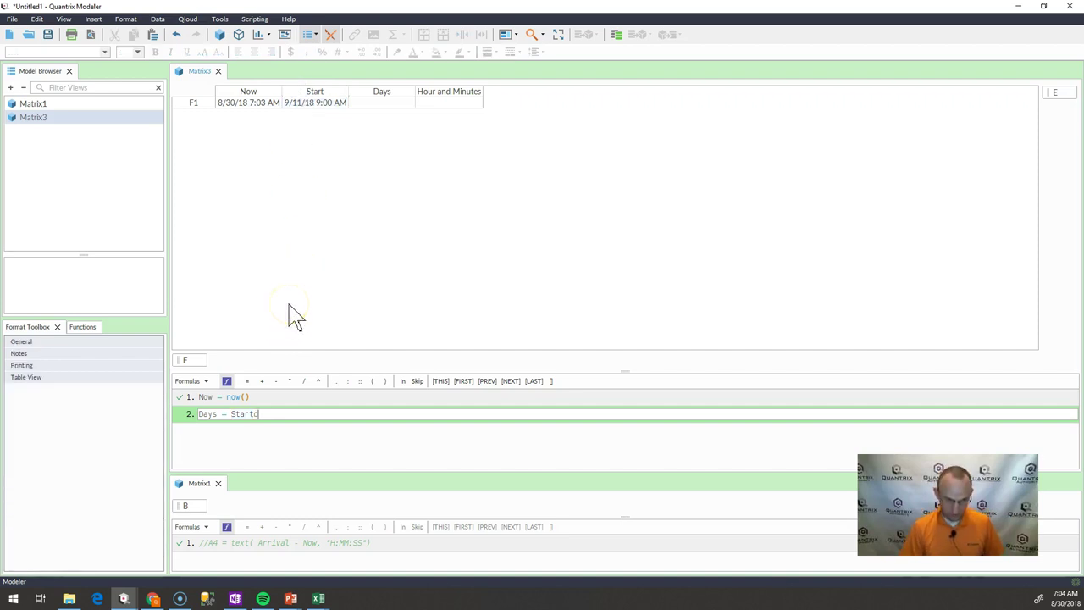
key(BackSpace)
key(BackSpace)
key(BackSpace)
key(BackSpace)
key(BackSpace)
key(BackSpace)
key(BackSpace)
key(BackSpace)
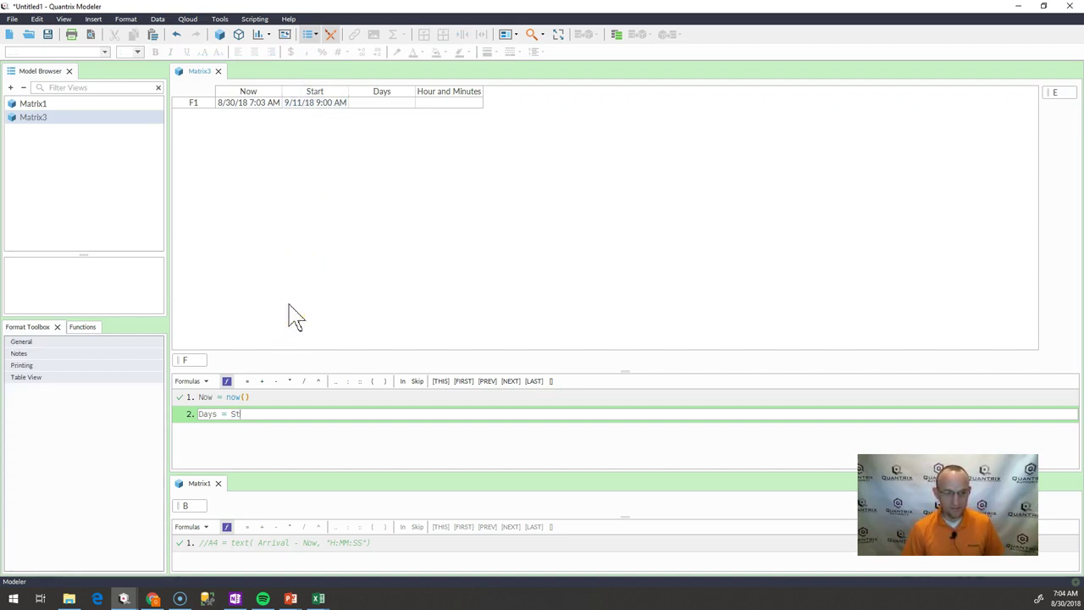
Complete the formula as Days = datedif(Now, Start, "D") using the datedif function.
text(date)
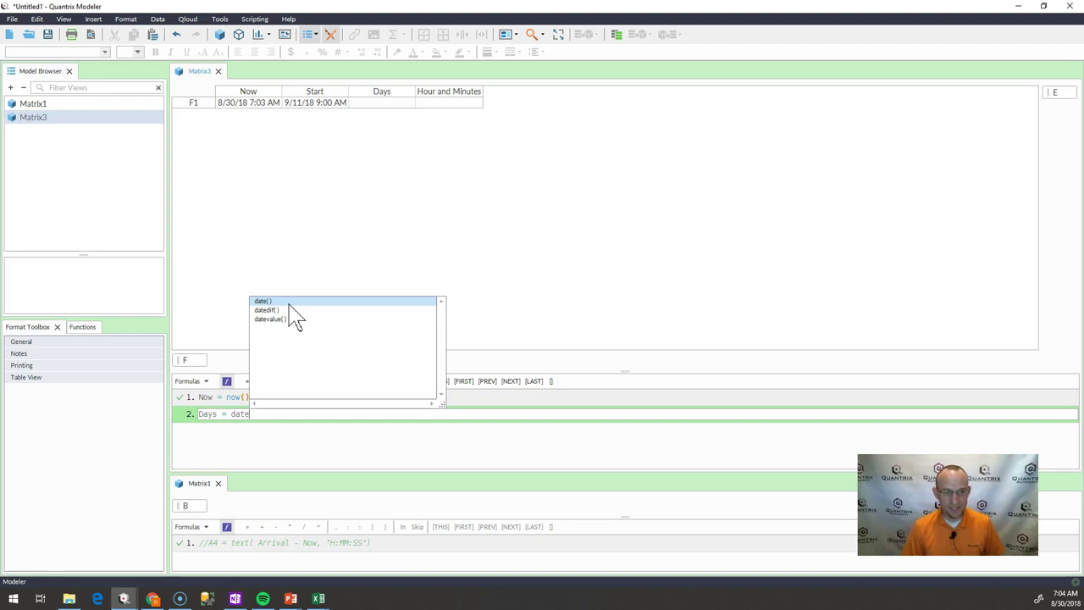
double_click(289, 309)
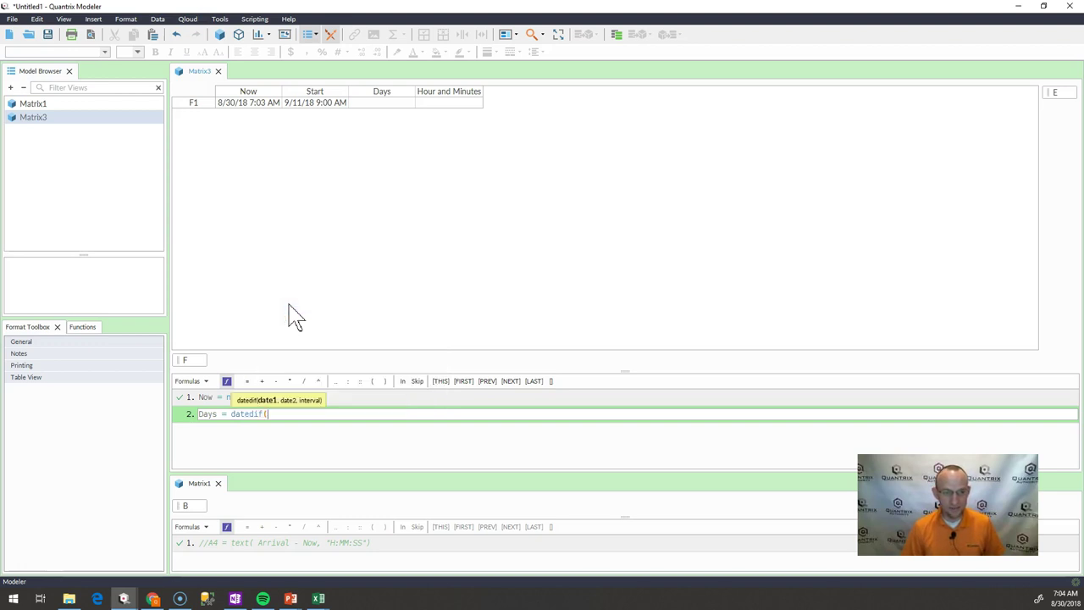
click(245, 102)
text(,)
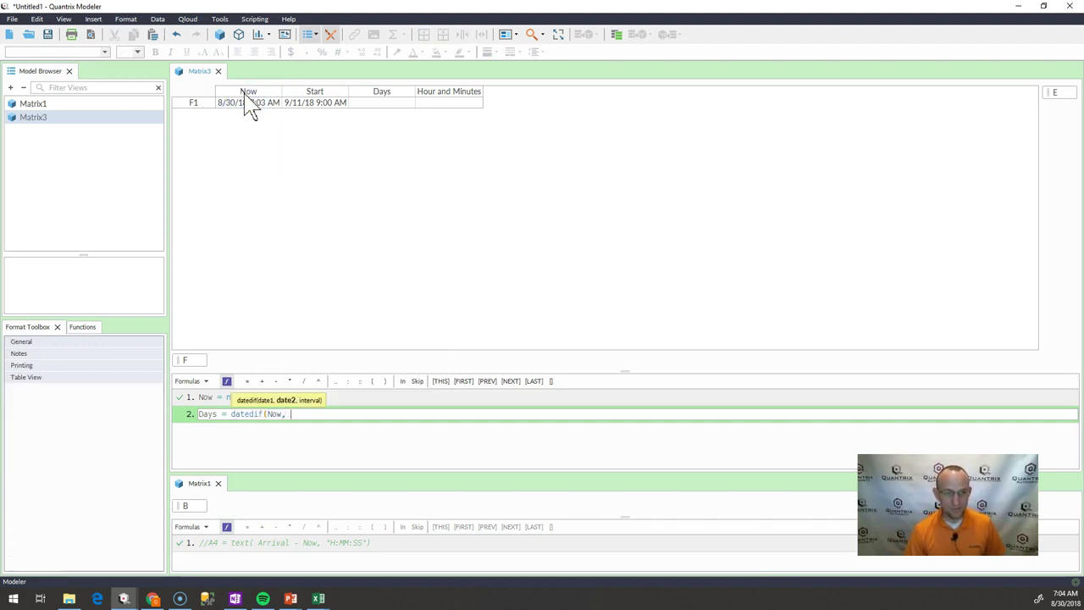
click(295, 93)
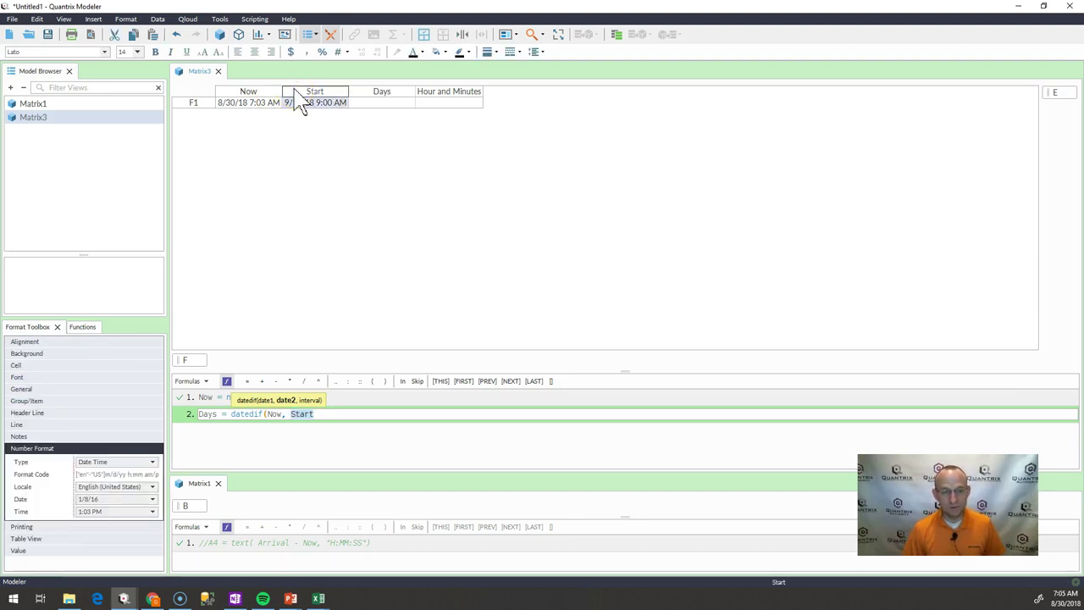
text(, ")
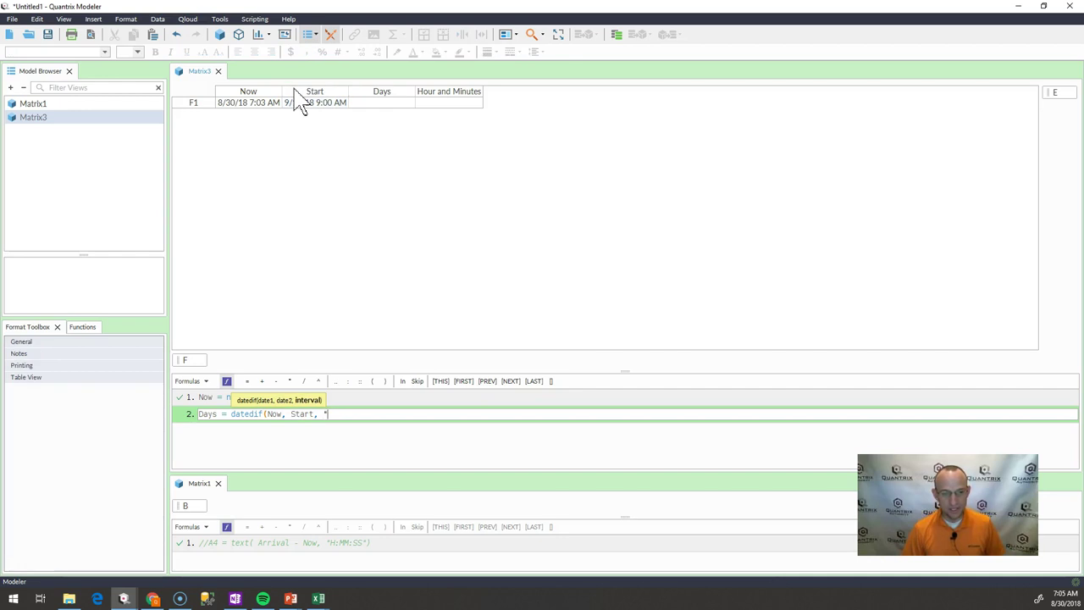
text(D"))
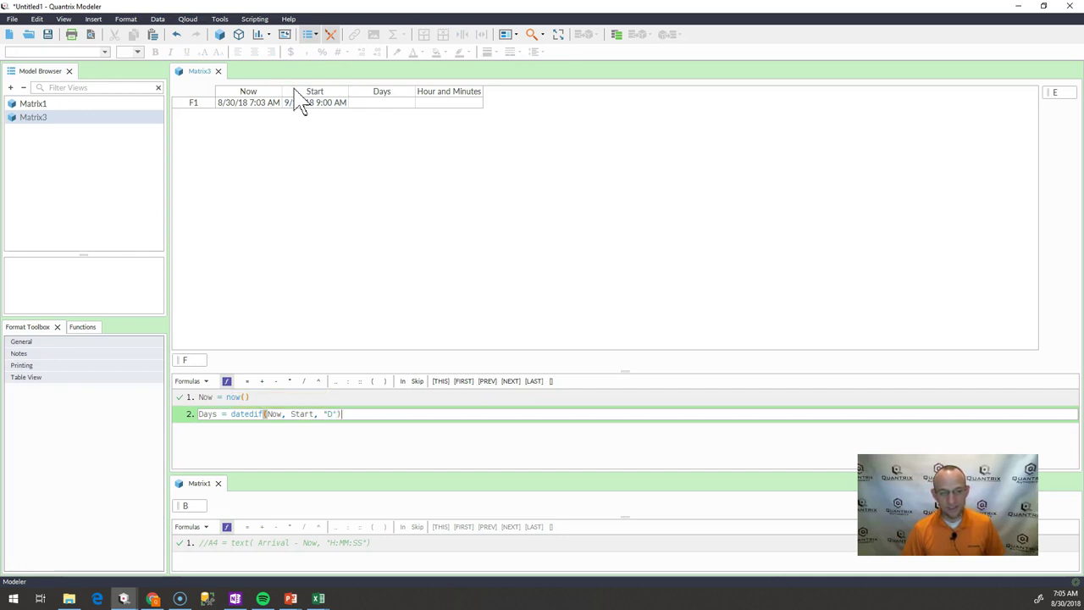
key(Return)
Format the Days column as a comma-style number with zero decimal places.
click(398, 104)
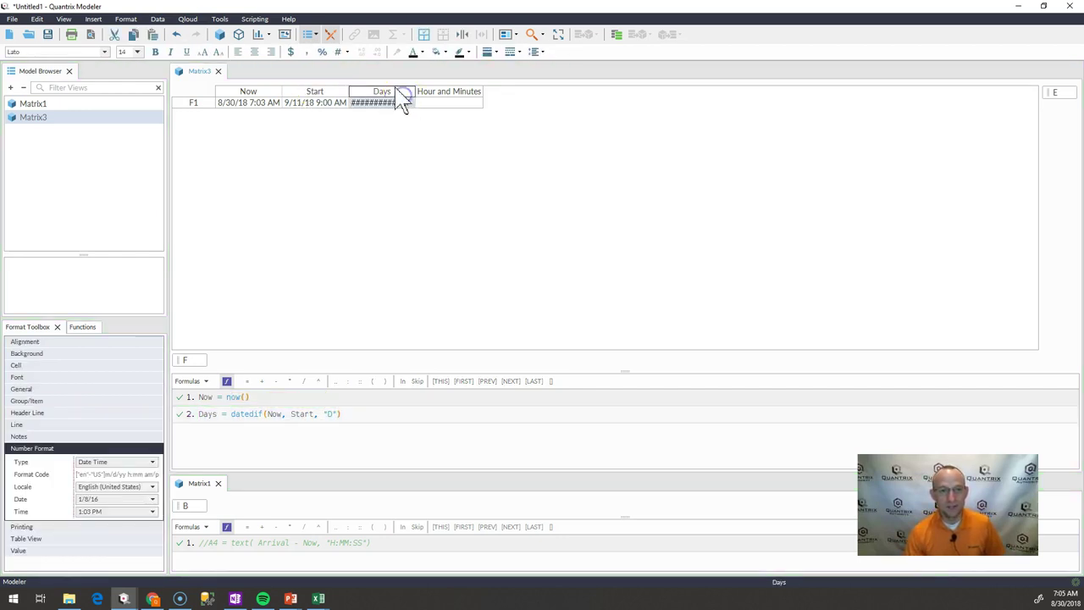
click(307, 54)
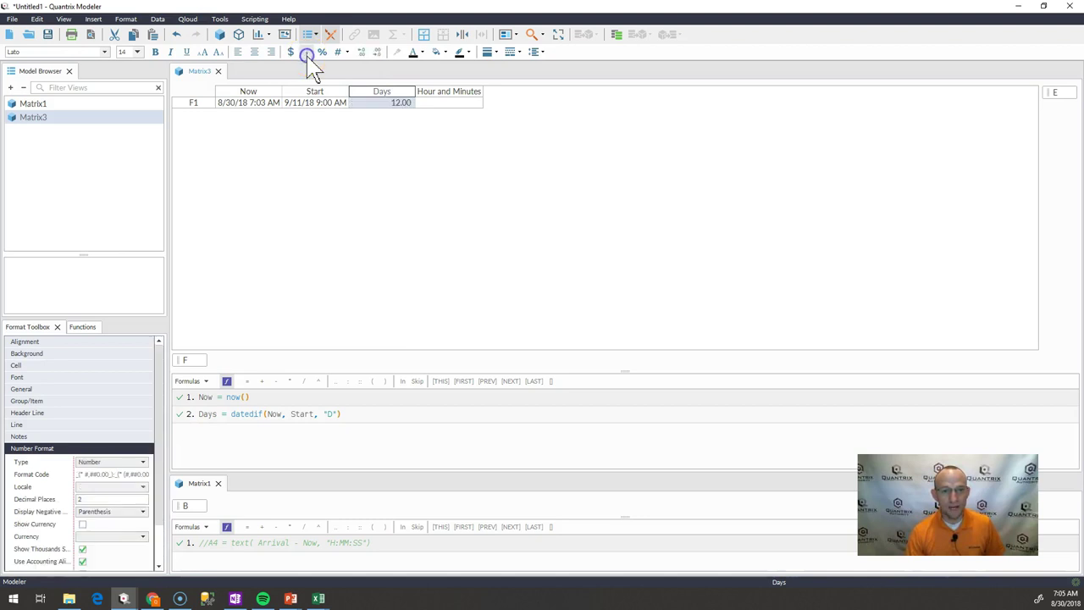
click(378, 52)
click(379, 53)
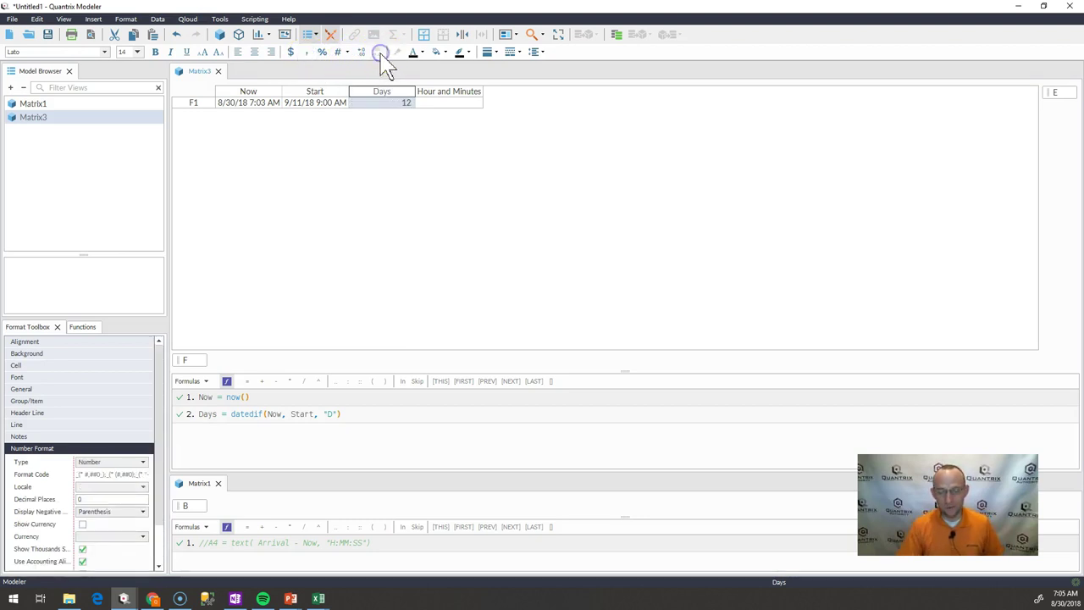
Begin a new formula for the Hour and Minutes column using the text function.
click(454, 103)
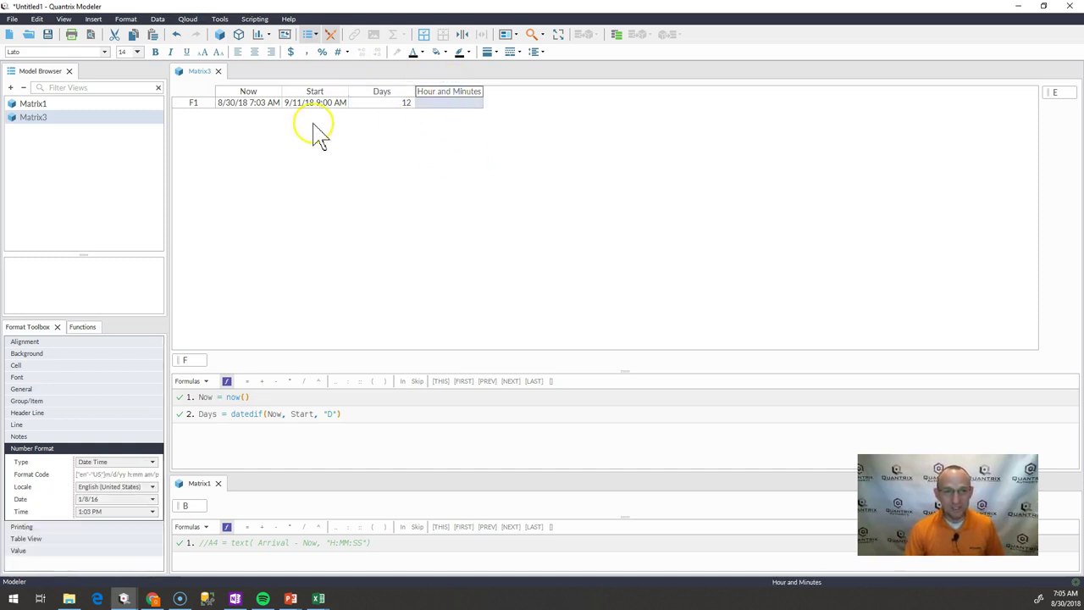
click(249, 107)
click(337, 107)
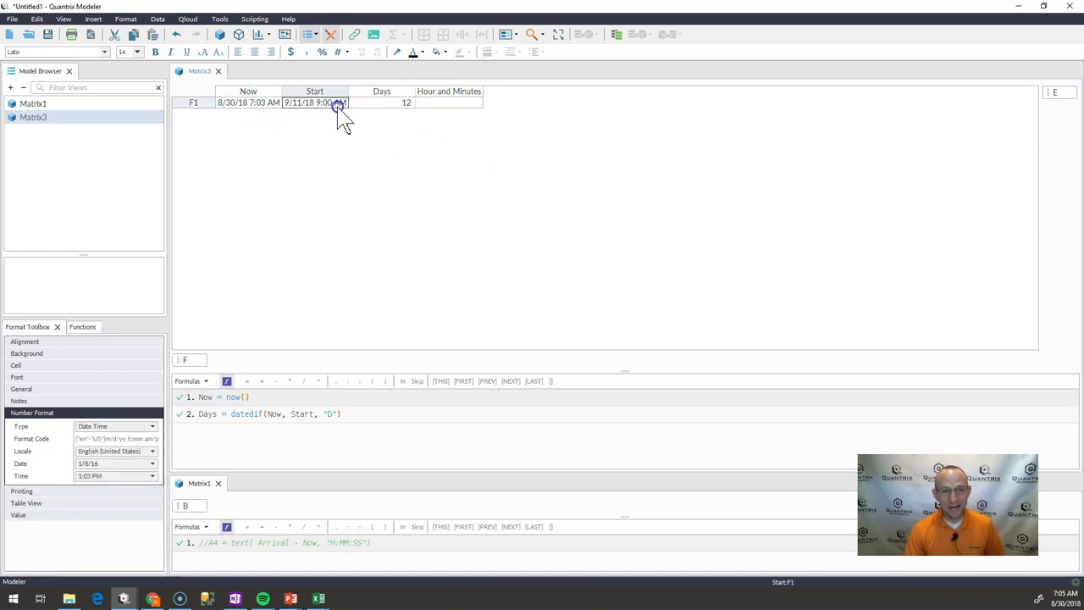
click(447, 101)
click(445, 91)
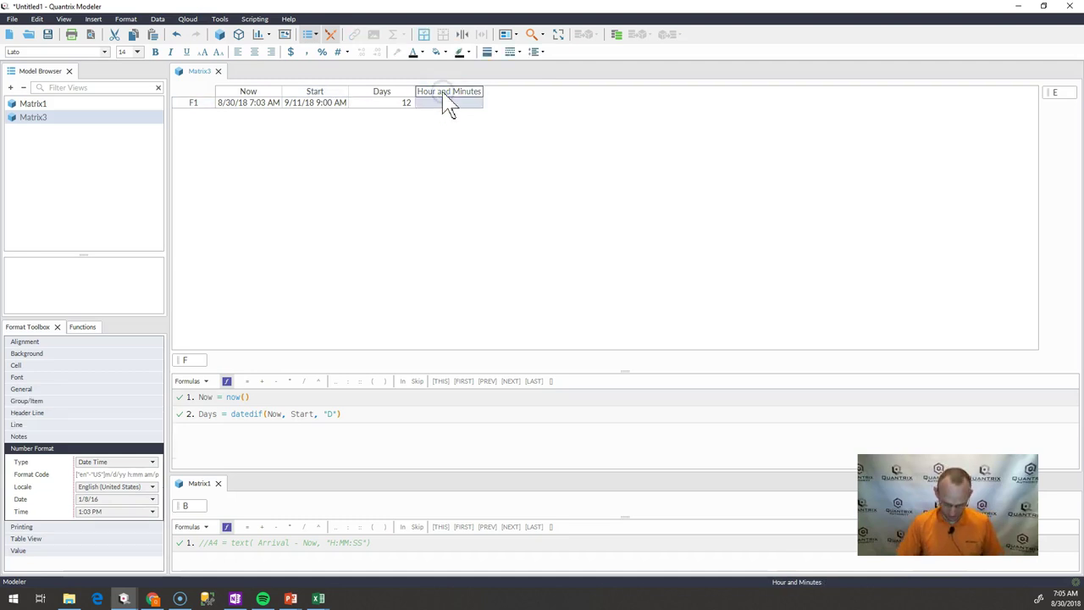
text(= )
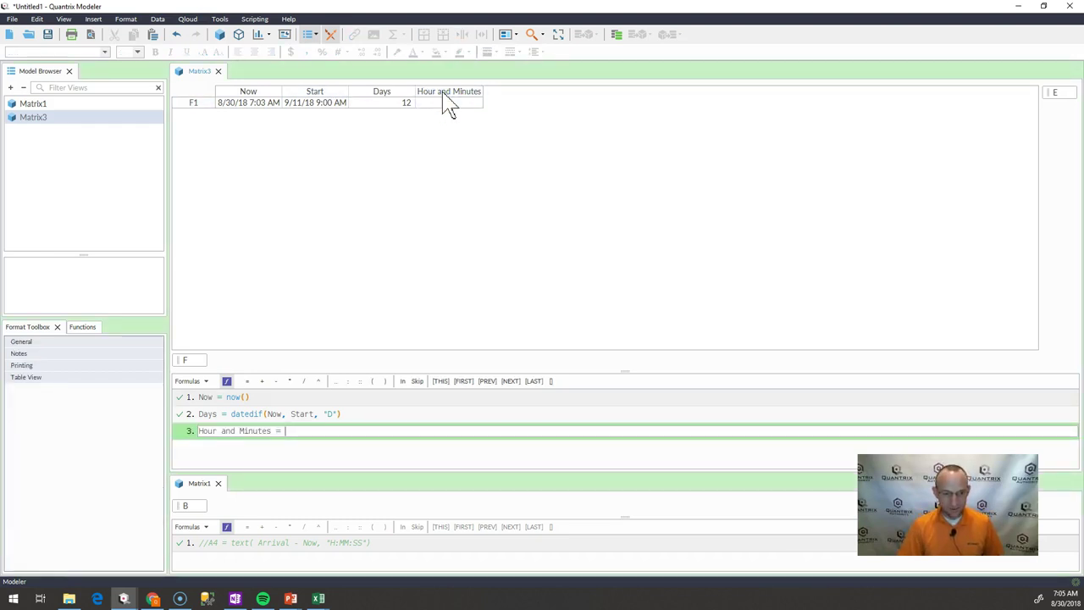
text(text()
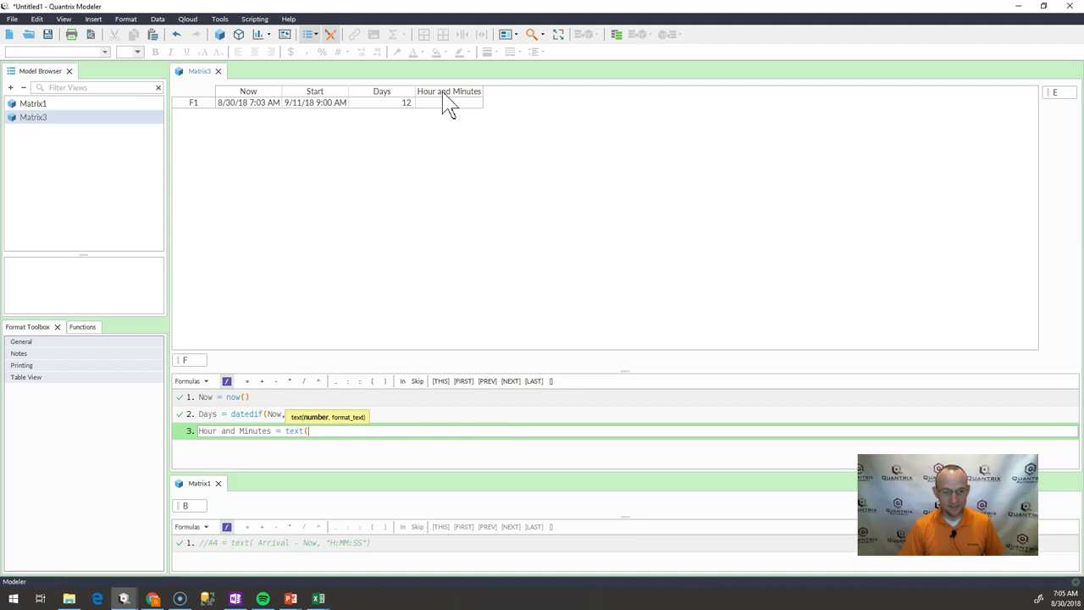
Fill in the text function's arguments as Start, Now and the format "H:mm:SS", and close the parenthesis.
click(309, 102)
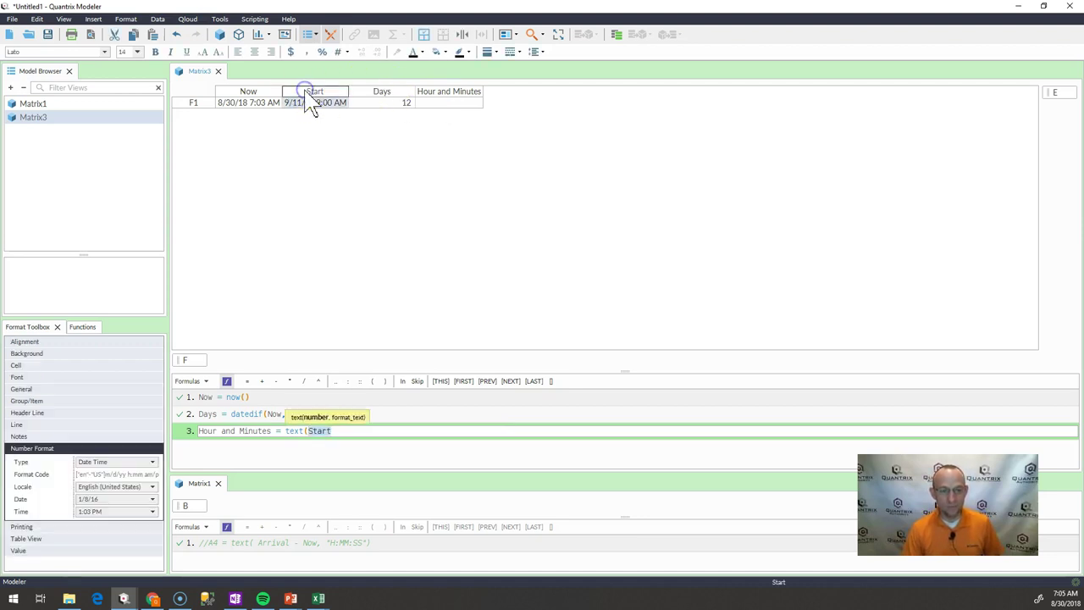
text(,)
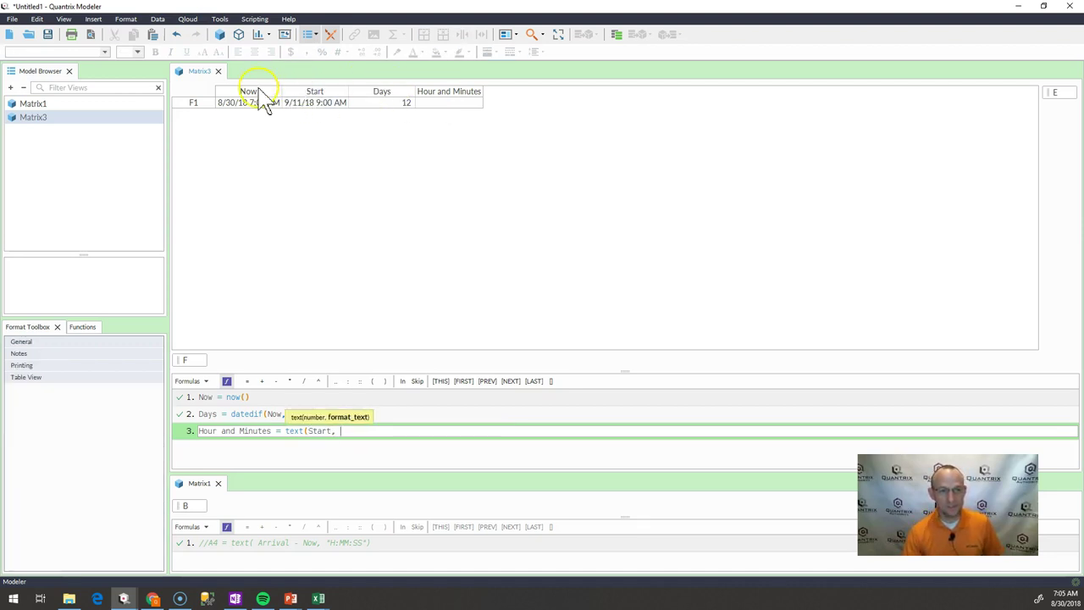
click(264, 103)
text(, ")
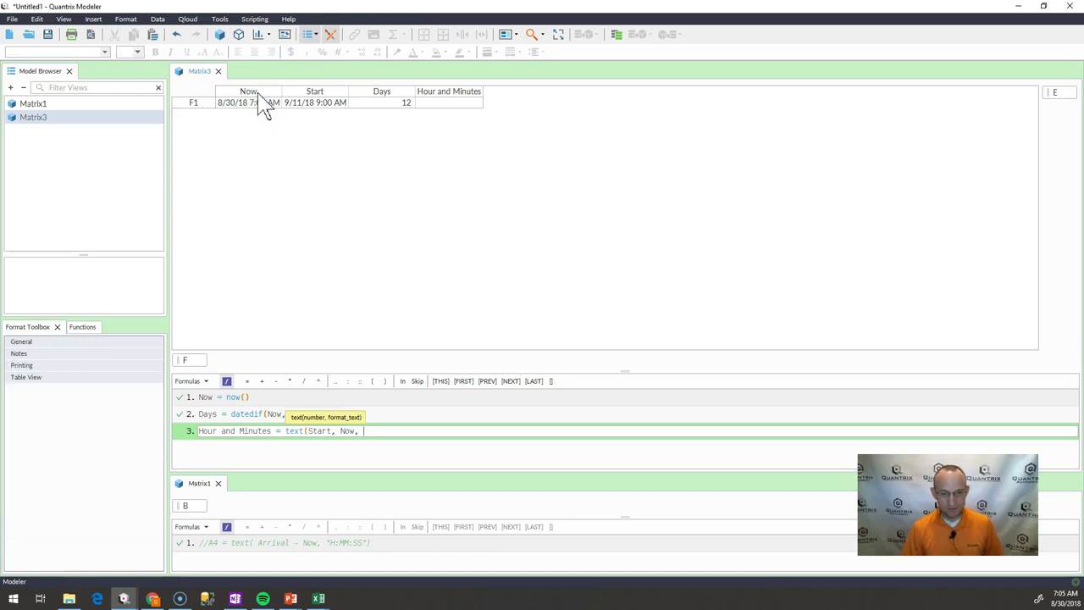
text(H)
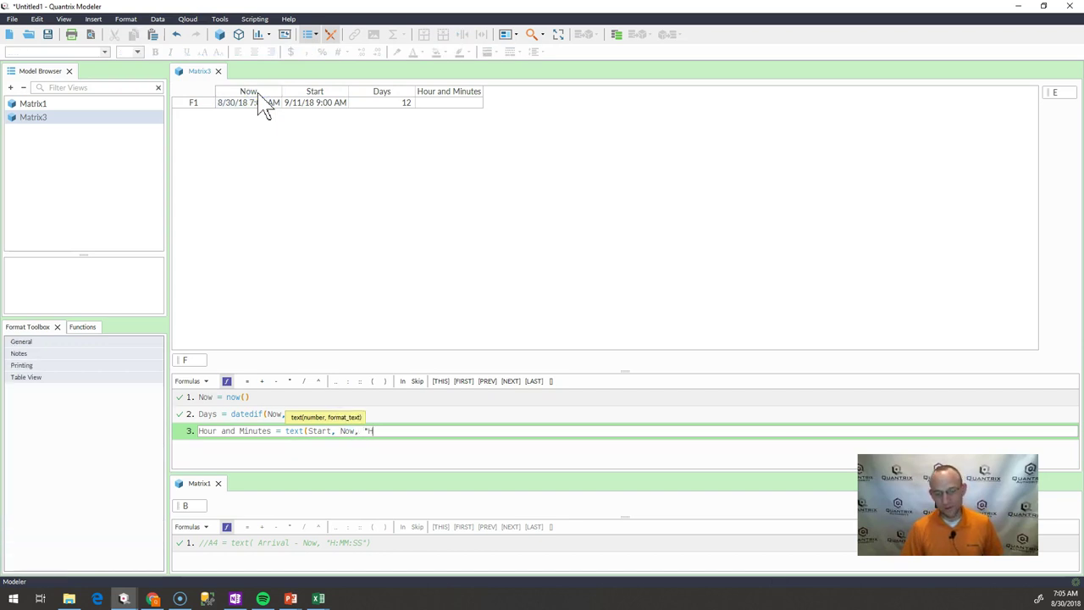
text(:mm:SS"))
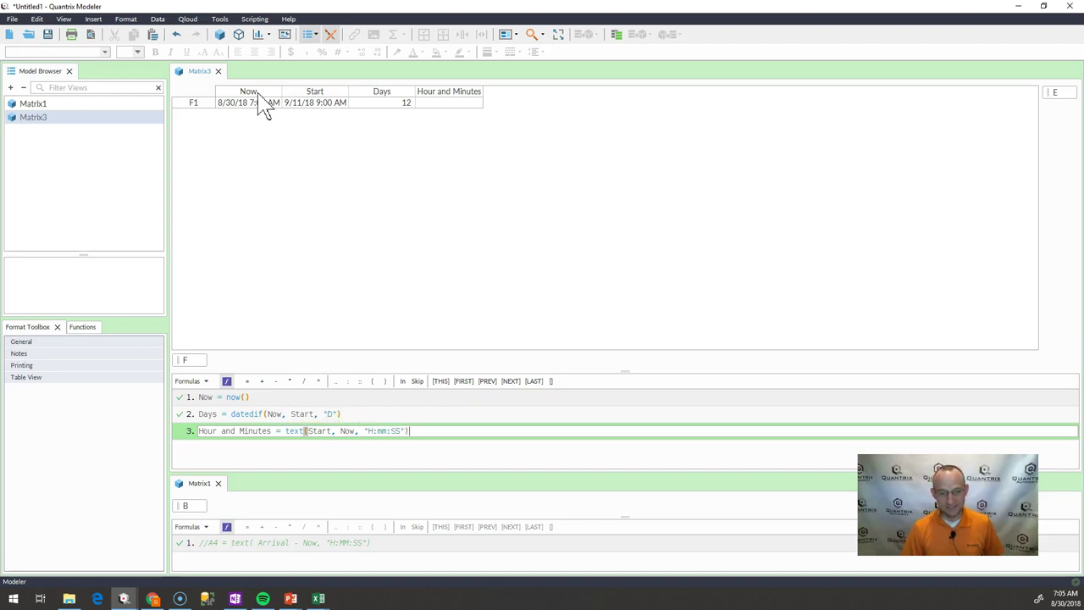
Correct the Hour and Minutes formula to text(Start - Now, "H:mm:SS") by replacing the comma after Start with a minus sign.
click(336, 431)
key(BackSpace)
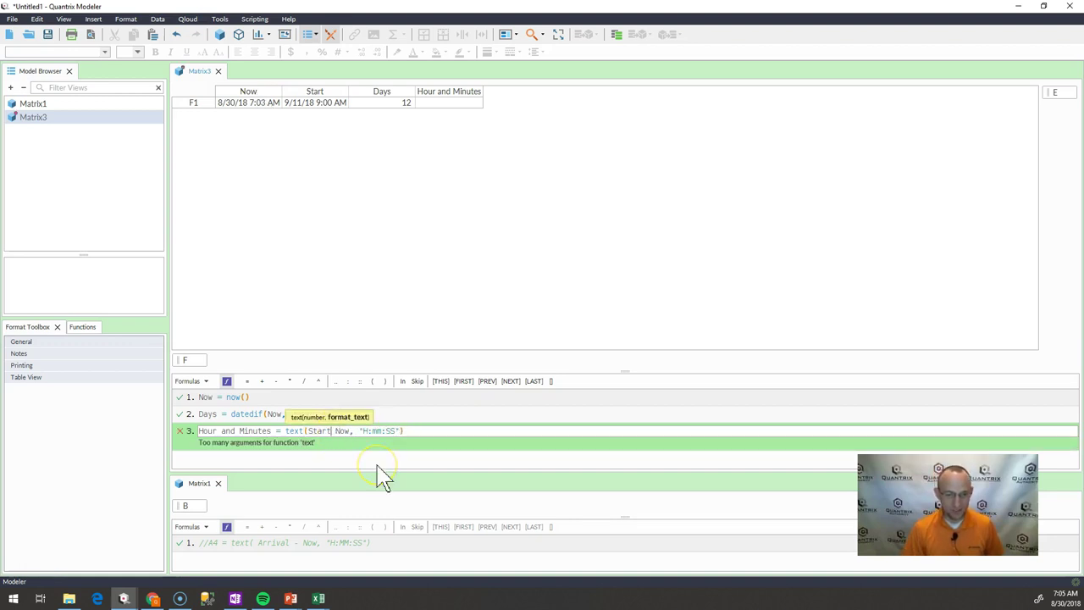
text(-)
key(Return)
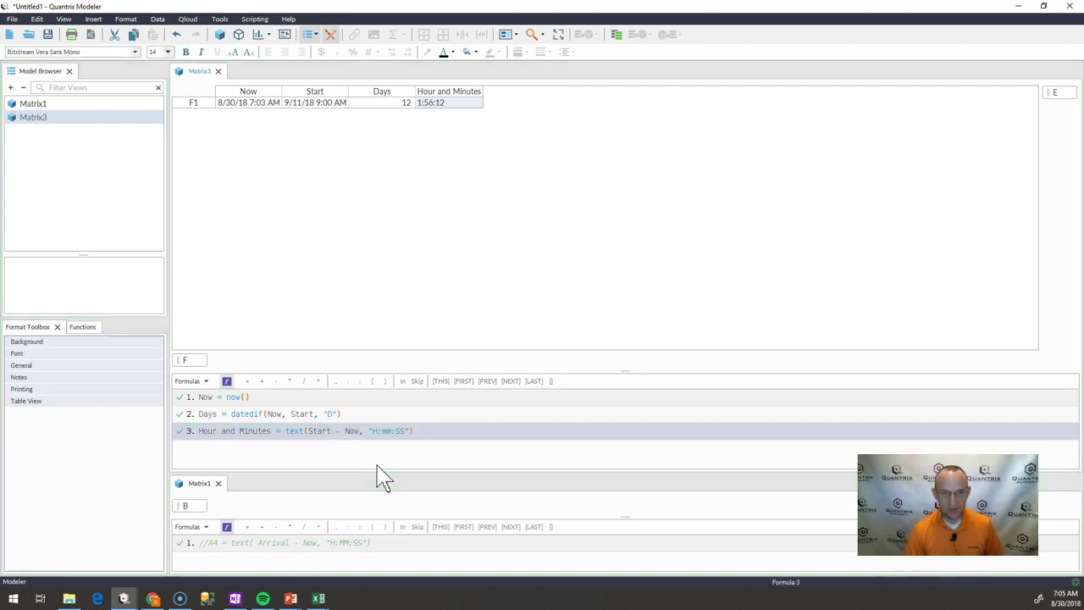
Check the countdown results in the Days and Hour and Minutes cells against the current time in Now.
click(396, 100)
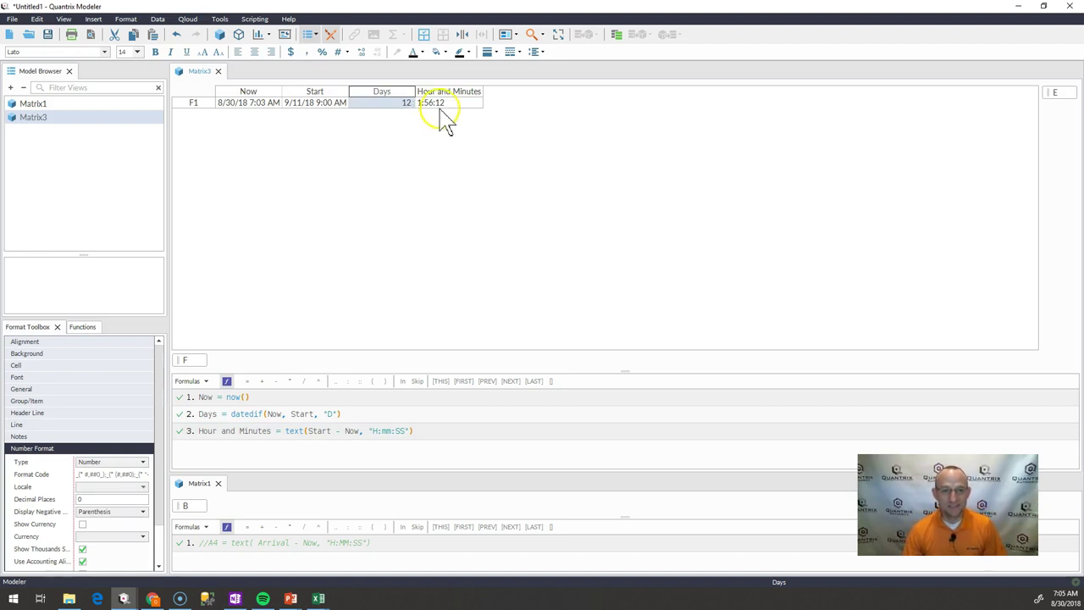
click(398, 103)
click(439, 105)
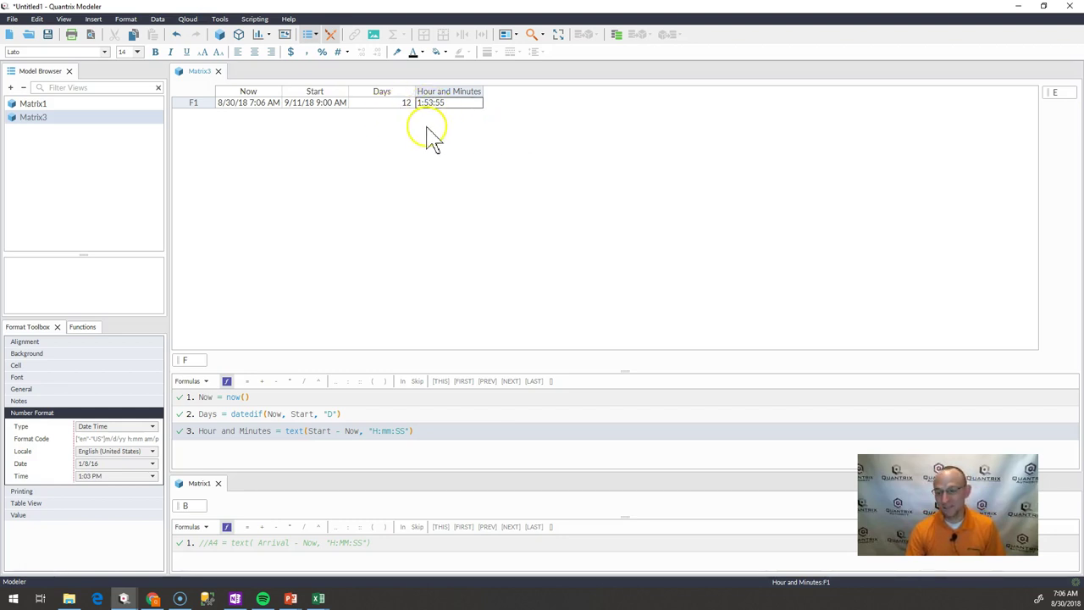
click(246, 102)
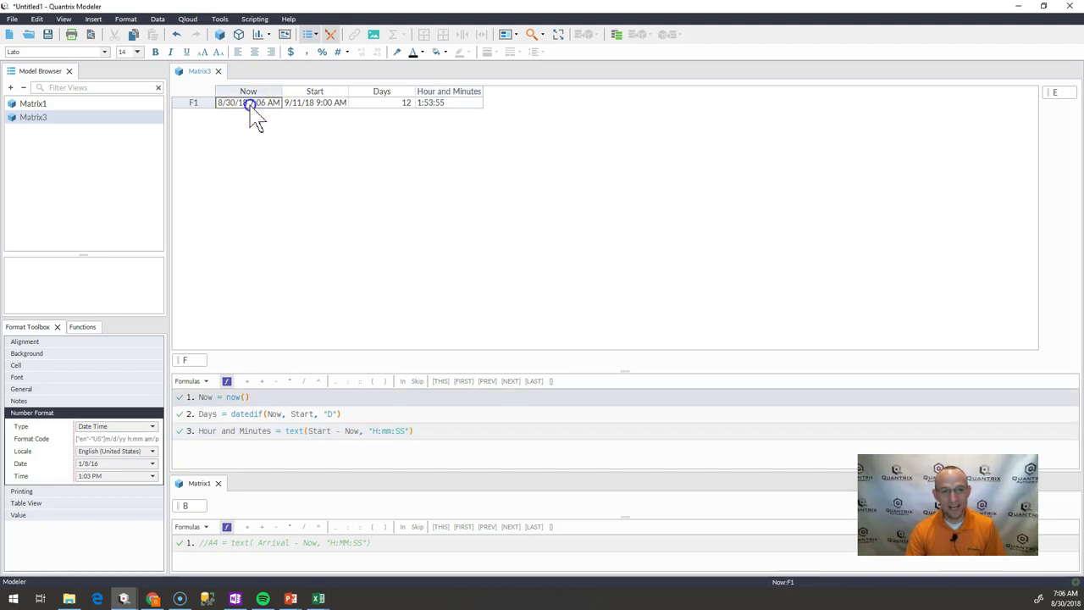
click(447, 103)
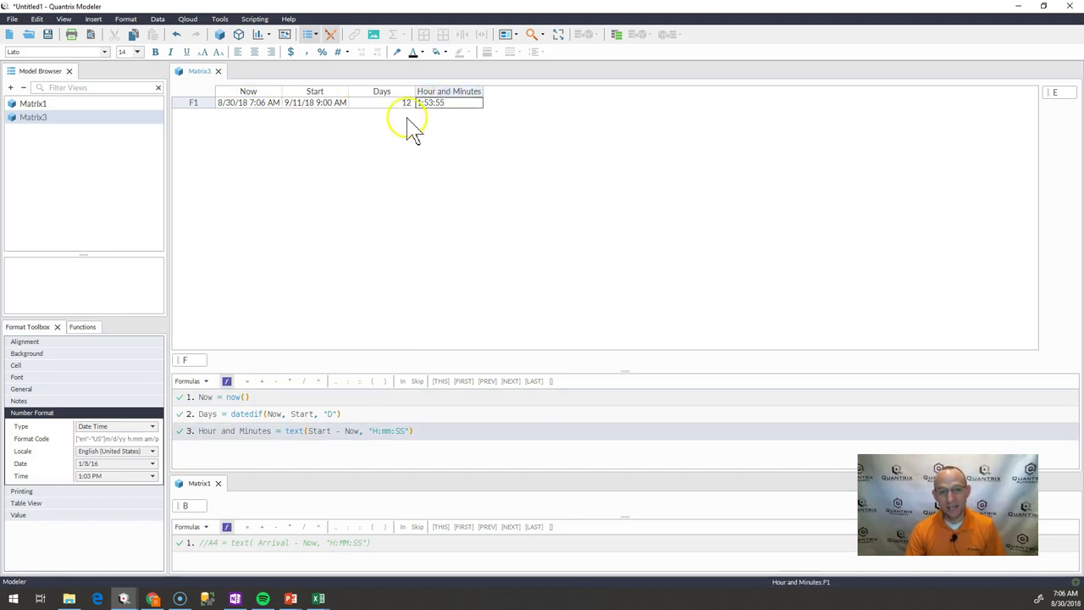